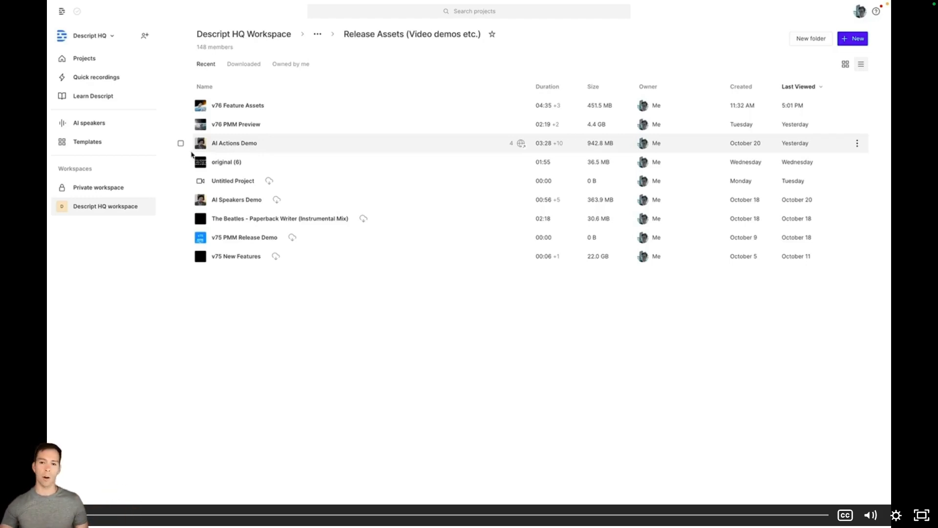
{"action": "key", "text": "space"}
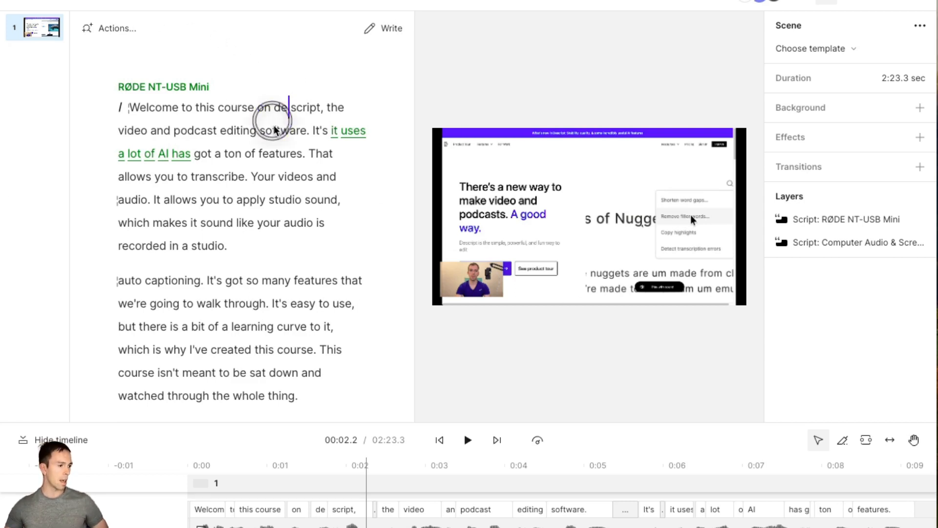
Step: Search the script for "descript"
{"action": "left_click", "coordinate": [110, 28]}
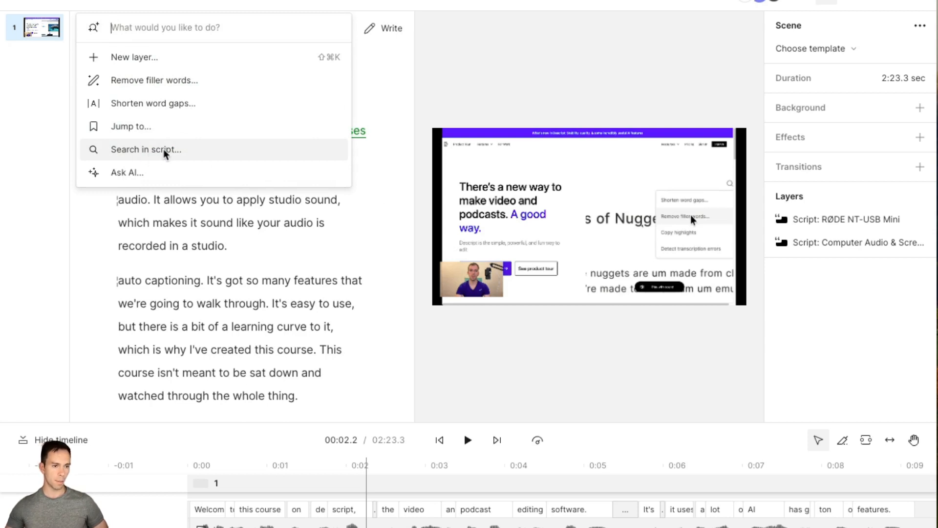
{"action": "left_click", "coordinate": [166, 150]}
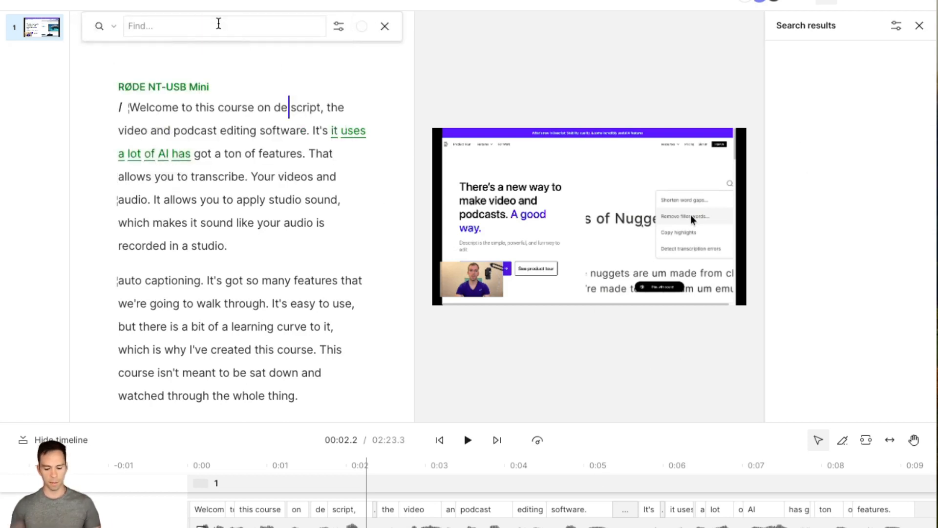
{"action": "type", "text": "descript"}
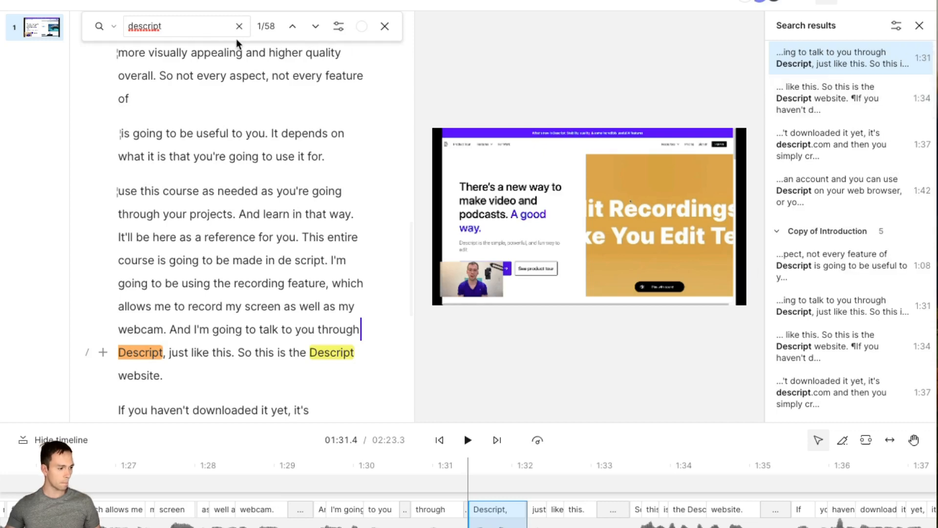
Step: Set the search to find and copy matches, with duplicating to a new composition as the copy destination
{"action": "left_click", "coordinate": [112, 29]}
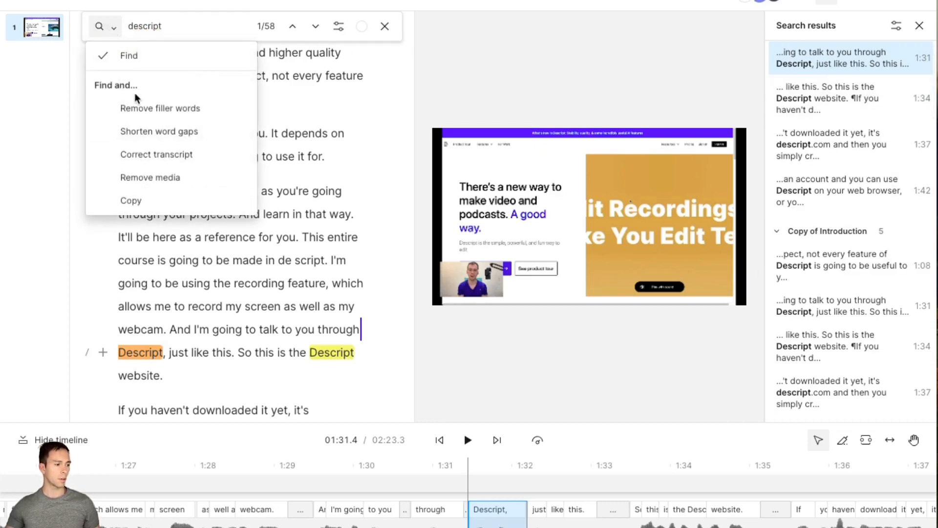
{"action": "left_click", "coordinate": [148, 199]}
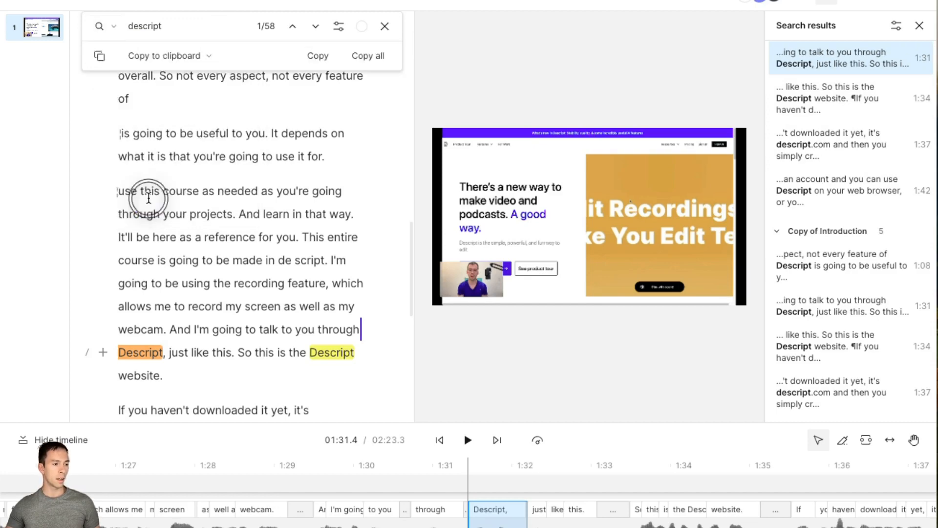
{"action": "left_click", "coordinate": [209, 60]}
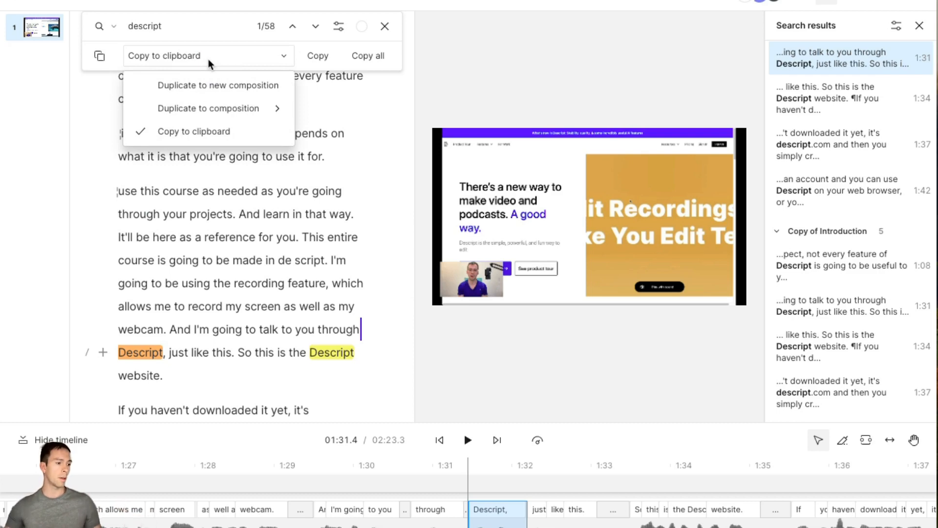
{"action": "mouse_move", "coordinate": [207, 114]}
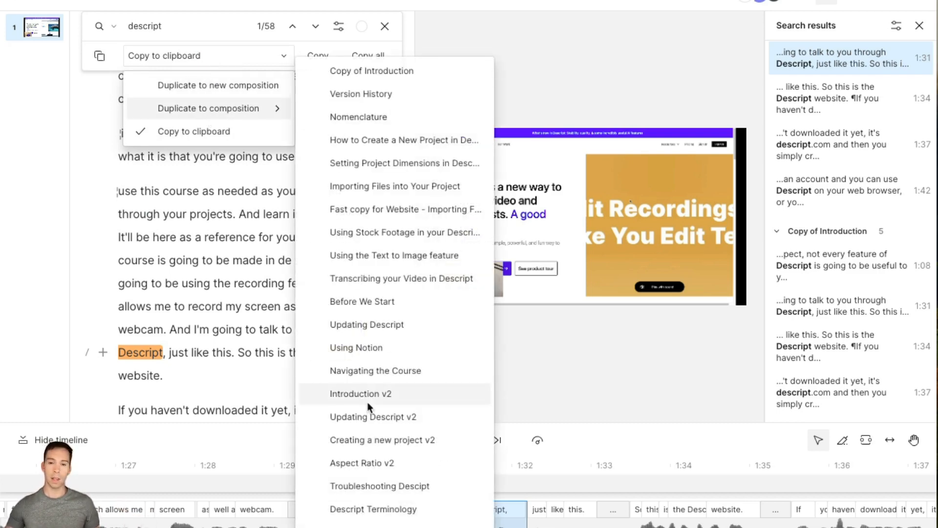
{"action": "left_click", "coordinate": [249, 85]}
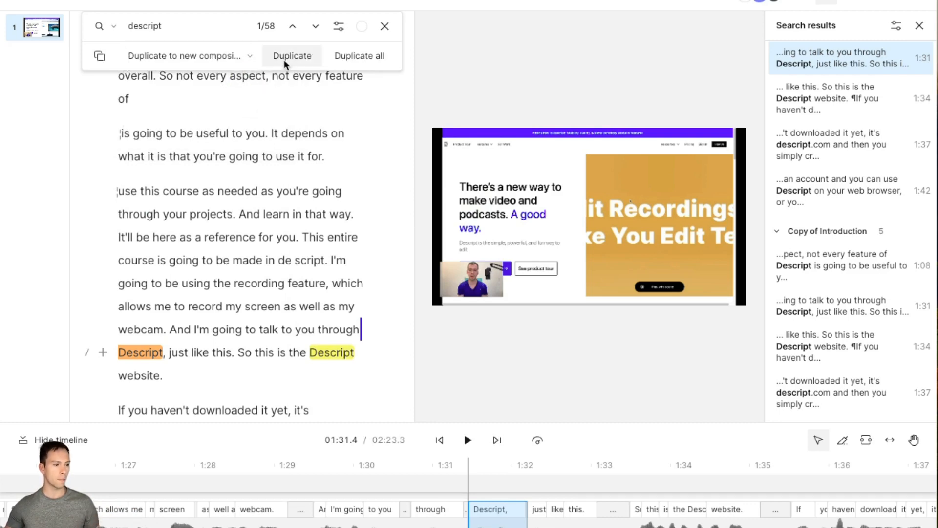
Step: Duplicate all matches with their surrounding sentences to a new composition, and open that composition
{"action": "left_click", "coordinate": [337, 29]}
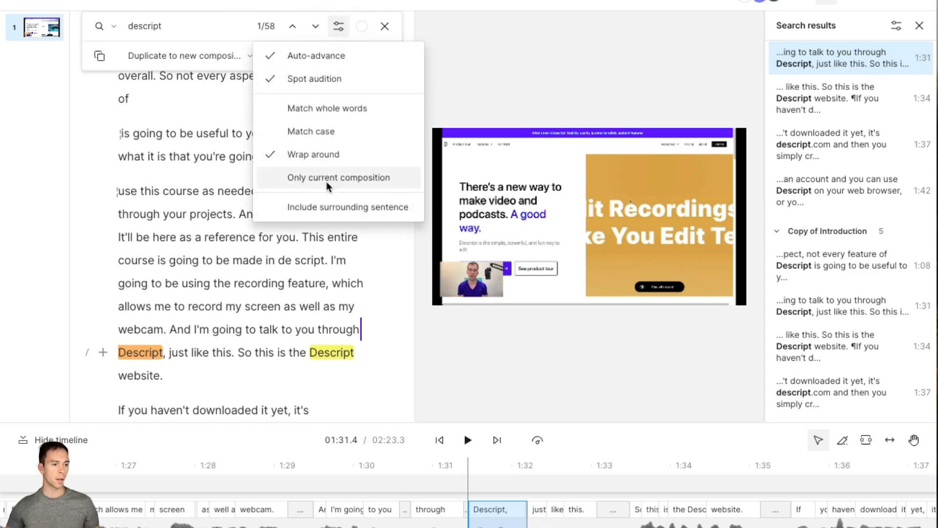
{"action": "left_click", "coordinate": [318, 207]}
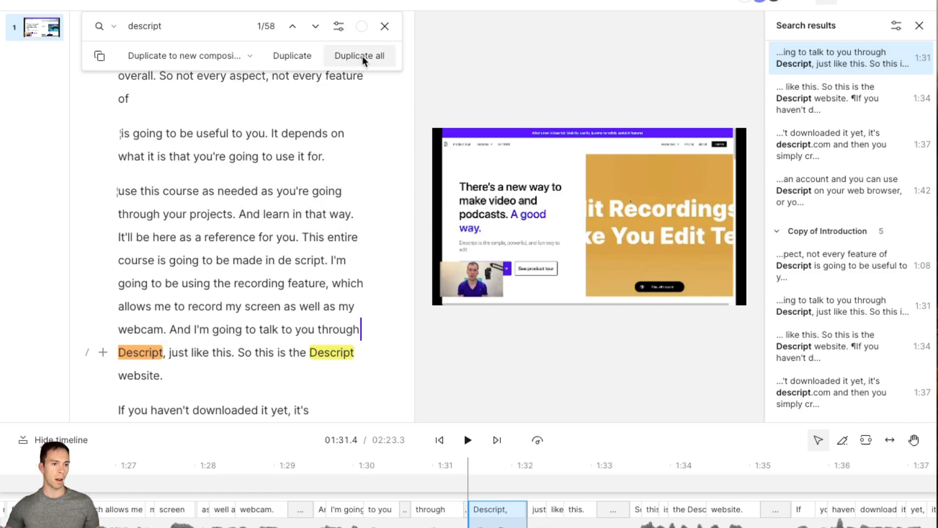
{"action": "left_click", "coordinate": [364, 58]}
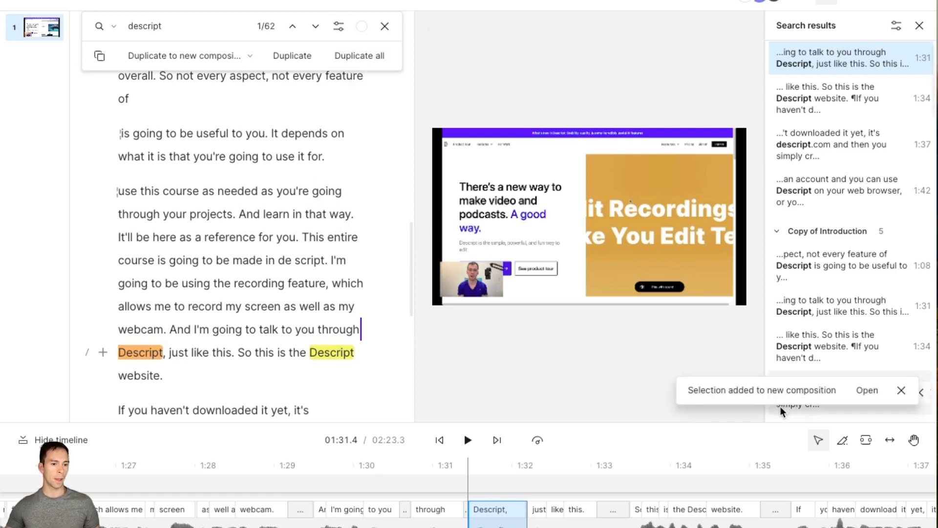
{"action": "left_click", "coordinate": [866, 391]}
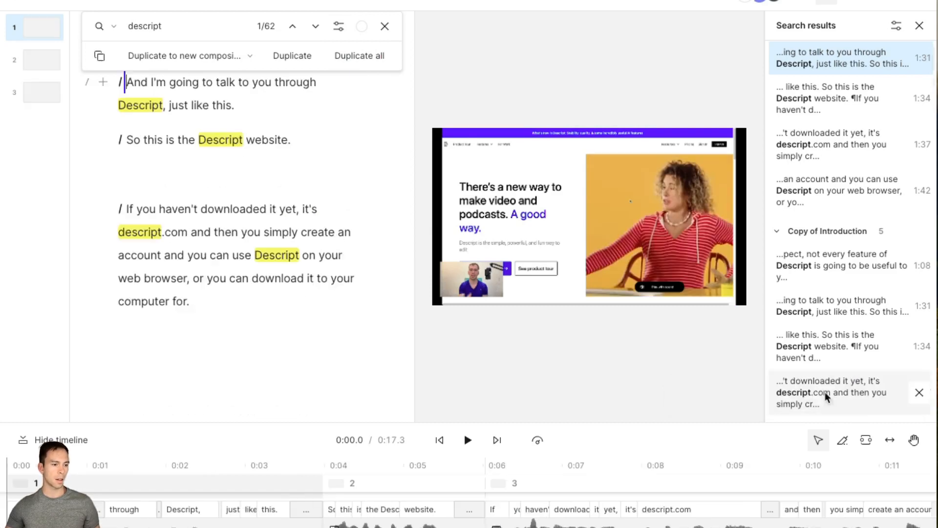
{"action": "scroll", "coordinate": [257, 346], "scroll_direction": "up", "scroll_amount": 2}
{"action": "scroll", "coordinate": [254, 342], "scroll_direction": "down", "scroll_amount": 1}
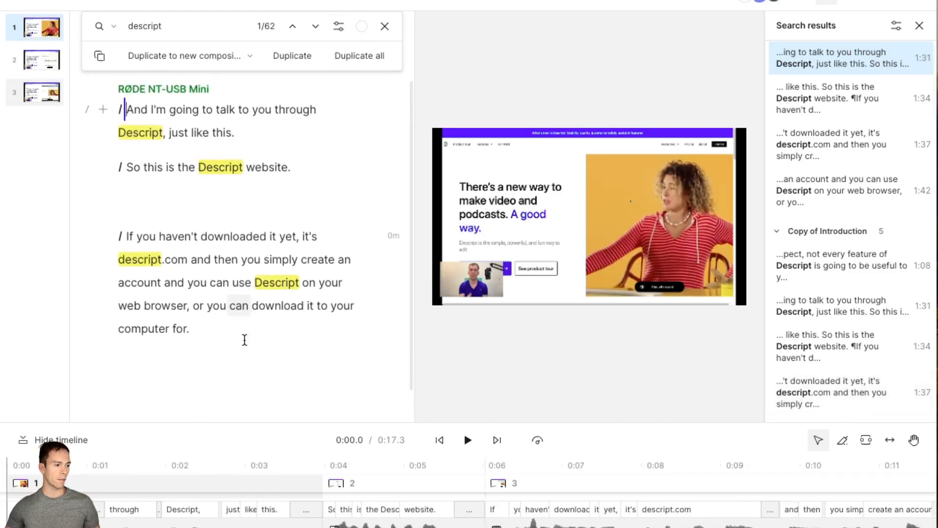
{"action": "scroll", "coordinate": [245, 338], "scroll_direction": "up", "scroll_amount": 2}
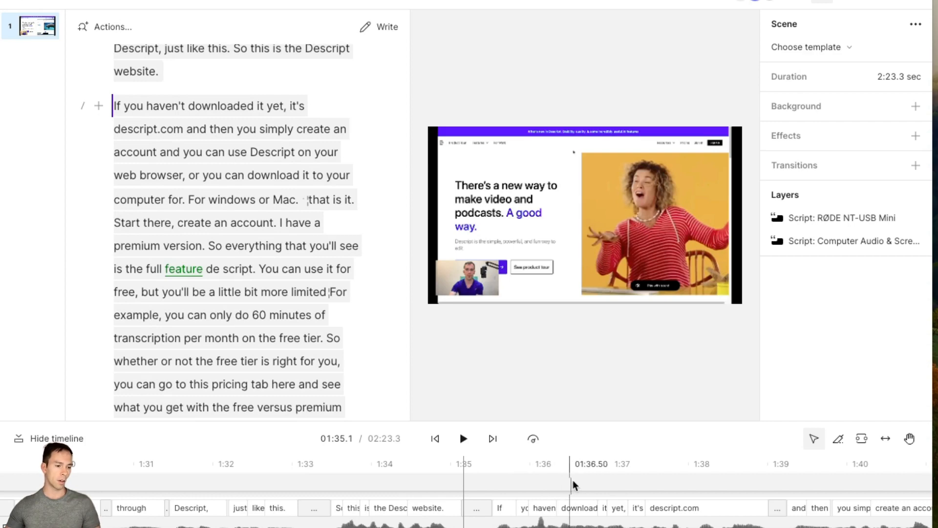
Step: Place the playhead at about 1:37 in the Introduction composition, and reopen the Descript Course - The Basics project from the project list
{"action": "left_click", "coordinate": [625, 483]}
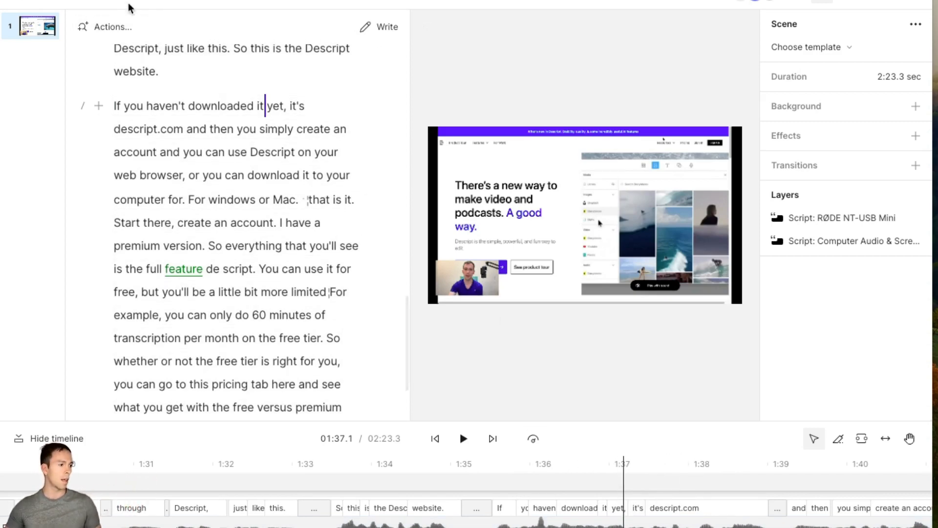
{"action": "left_click", "coordinate": [93, 4]}
{"action": "left_click", "coordinate": [83, 23]}
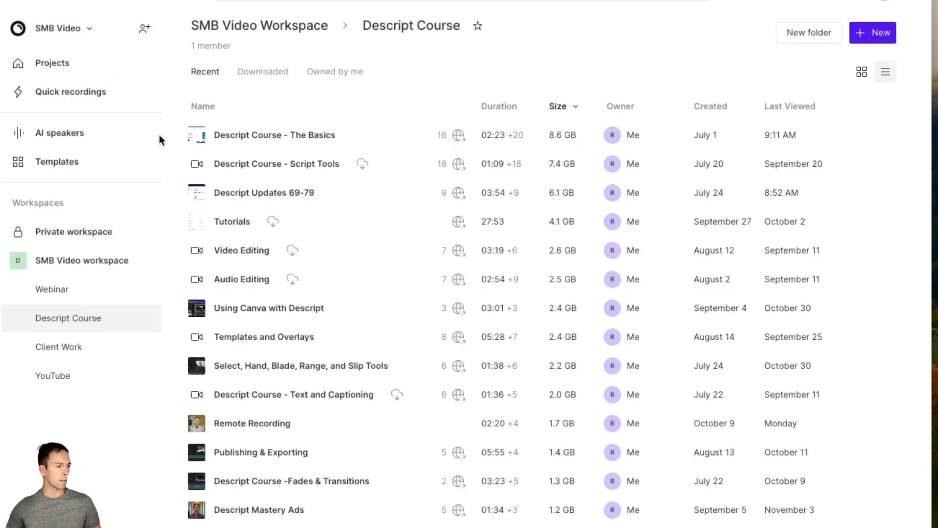
{"action": "left_click", "coordinate": [247, 133]}
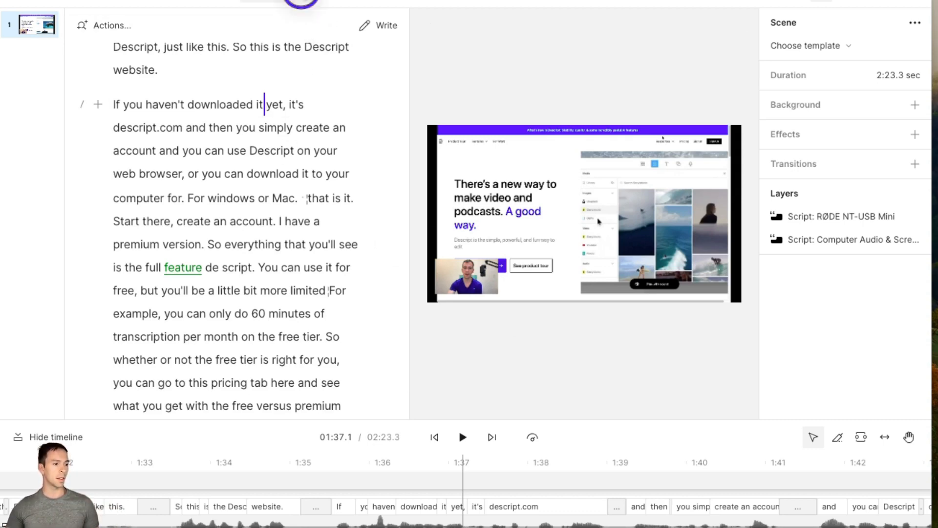
Step: Browse the project's compositions and open Copy of Introduction
{"action": "left_click", "coordinate": [300, 3]}
{"action": "scroll", "coordinate": [329, 78], "scroll_direction": "down", "scroll_amount": 3}
{"action": "scroll", "coordinate": [326, 116], "scroll_direction": "up", "scroll_amount": 3}
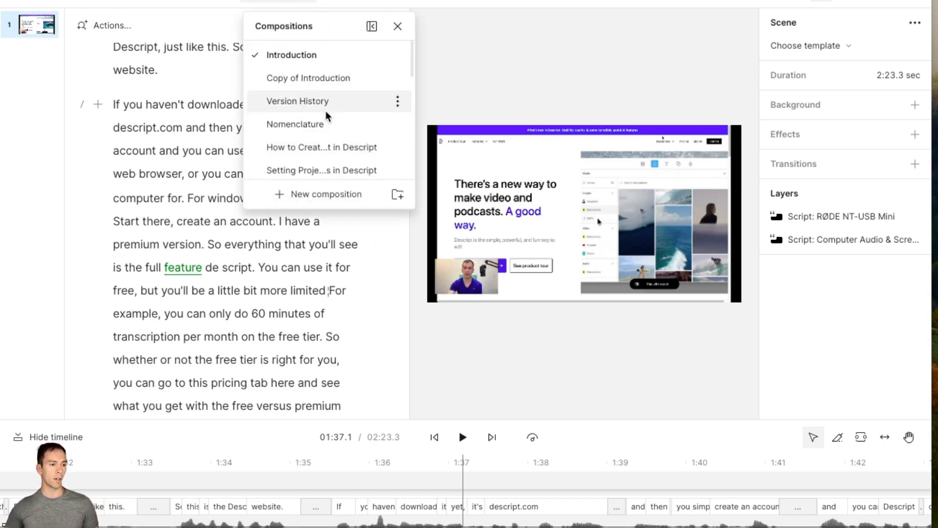
{"action": "scroll", "coordinate": [326, 116], "scroll_direction": "down", "scroll_amount": 3}
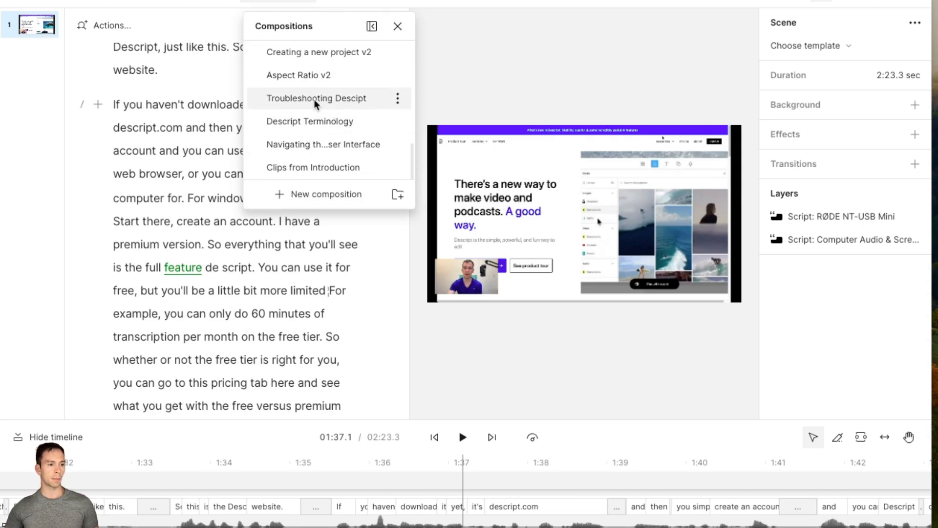
{"action": "scroll", "coordinate": [315, 102], "scroll_direction": "up", "scroll_amount": 5}
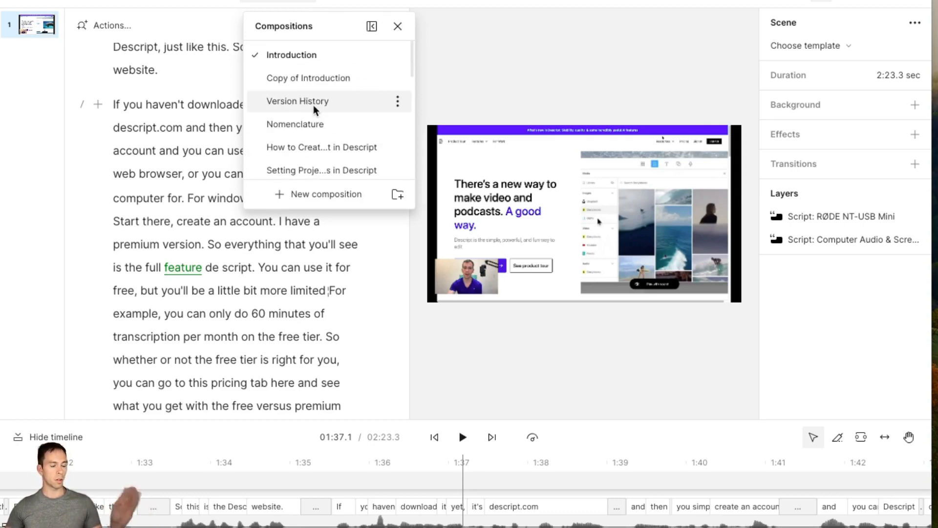
{"action": "left_click", "coordinate": [294, 79]}
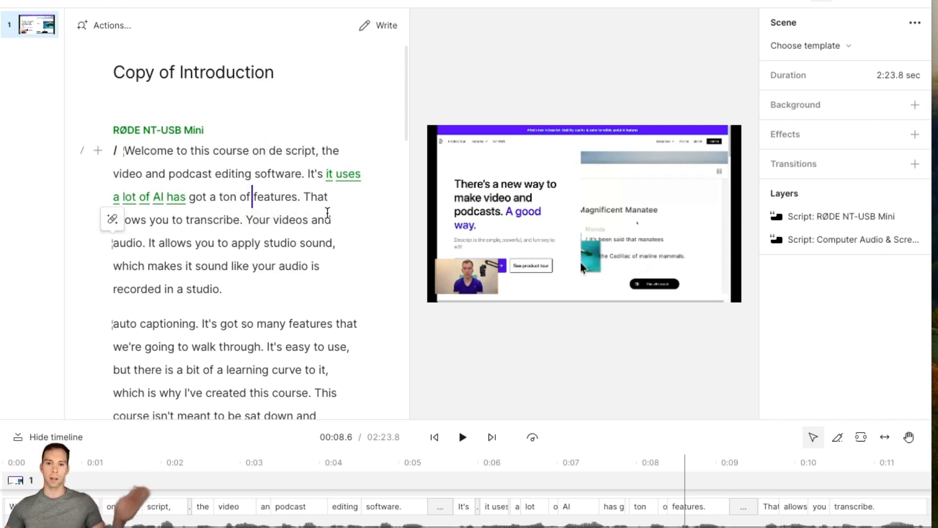
Step: Leave Copy of Introduction for the project list and open the Descript Course - The Basics project again
{"action": "left_click", "coordinate": [86, 4]}
{"action": "left_click", "coordinate": [104, 28]}
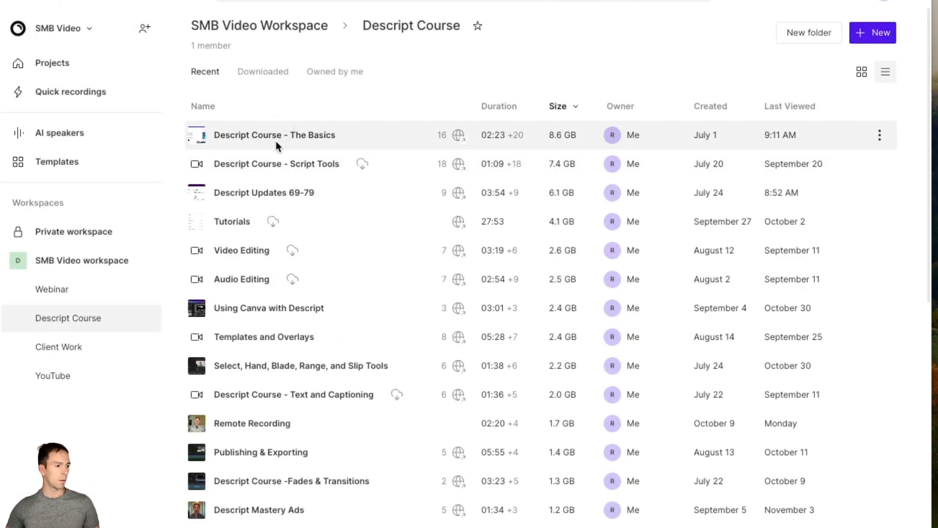
{"action": "left_click", "coordinate": [277, 141]}
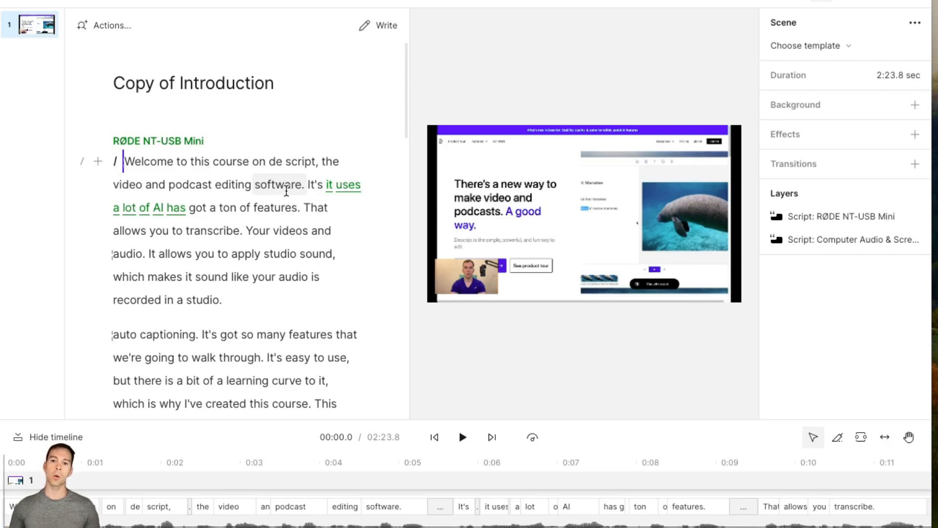
Step: In Write mode, put the opening scene marker on its own line and browse the speaker choices for the RØDE NT-USB Mini label
{"action": "left_click", "coordinate": [383, 27]}
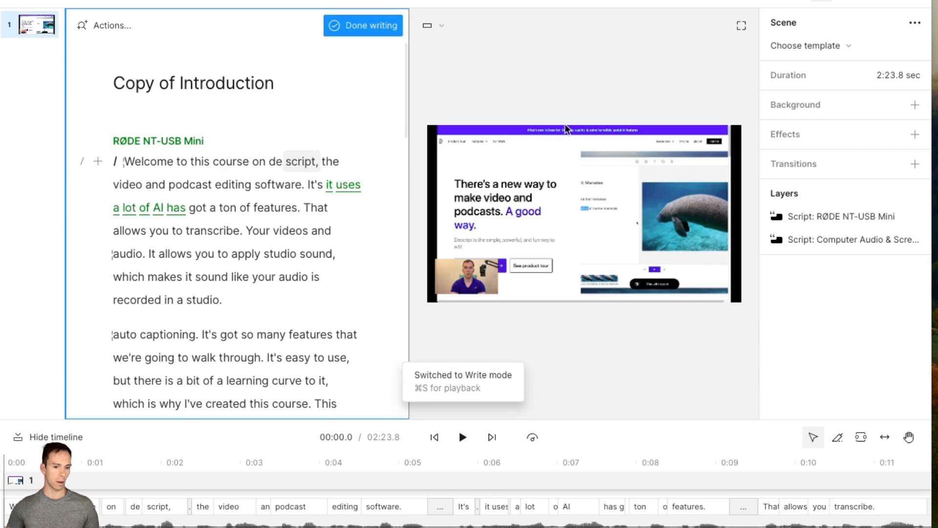
{"action": "type", "text": "/"}
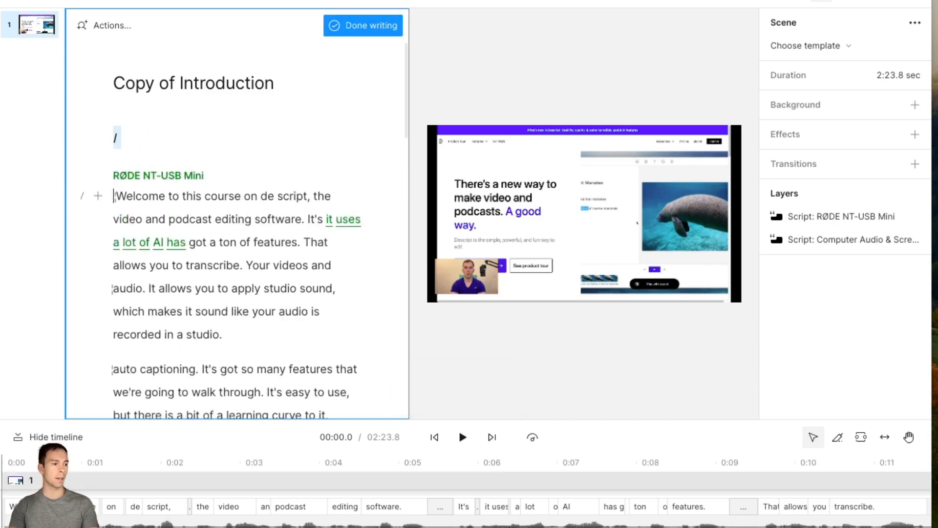
{"action": "left_click", "coordinate": [119, 176]}
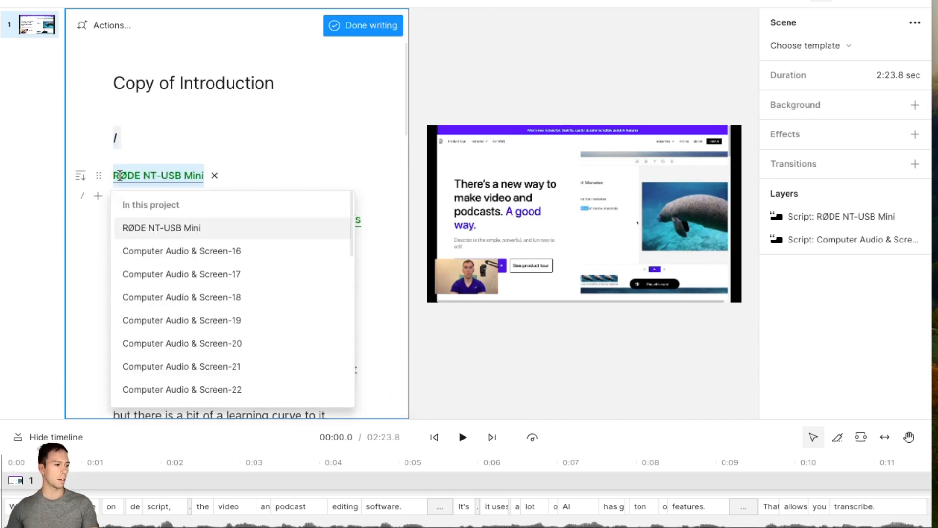
{"action": "scroll", "coordinate": [243, 343], "scroll_direction": "down", "scroll_amount": 1}
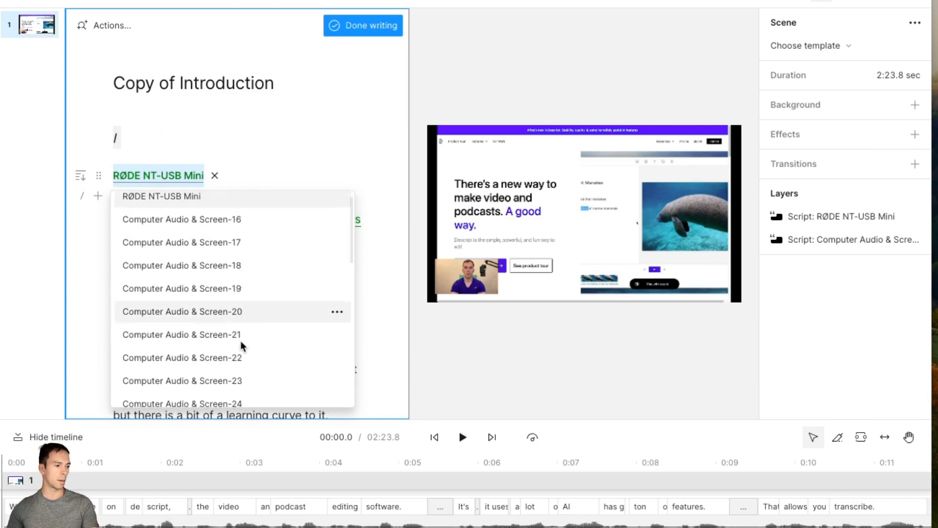
{"action": "scroll", "coordinate": [241, 341], "scroll_direction": "down", "scroll_amount": 10}
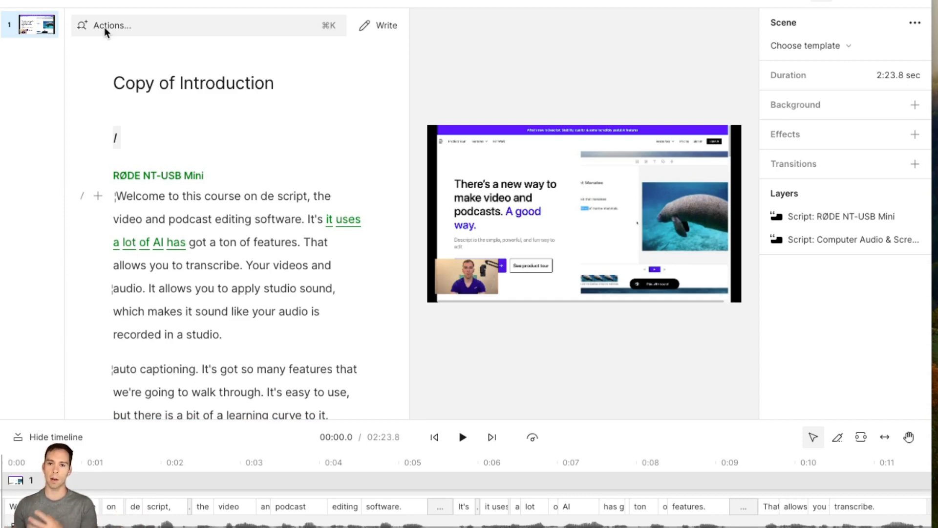
Step: Ask AI "What's a short summary of this script?", stop the response while it generates, and return to the list of actions
{"action": "left_click", "coordinate": [104, 28]}
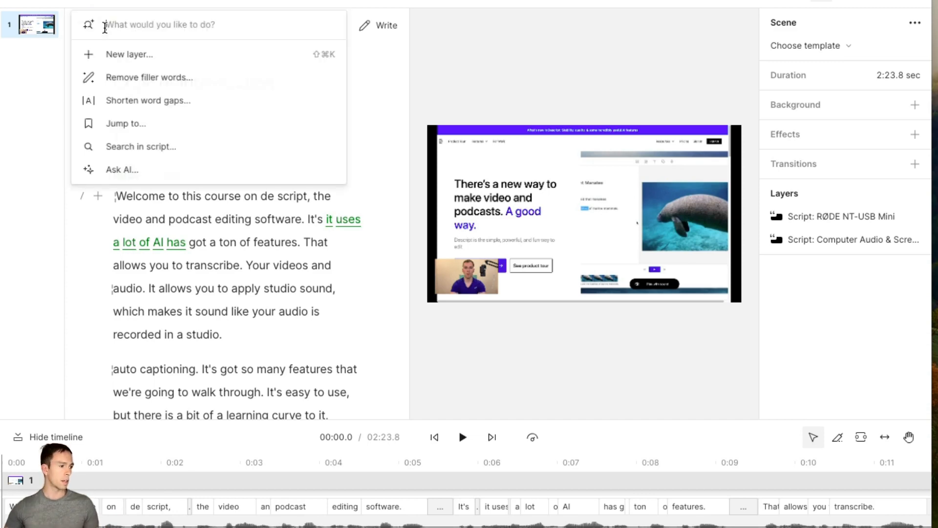
{"action": "left_click", "coordinate": [122, 177]}
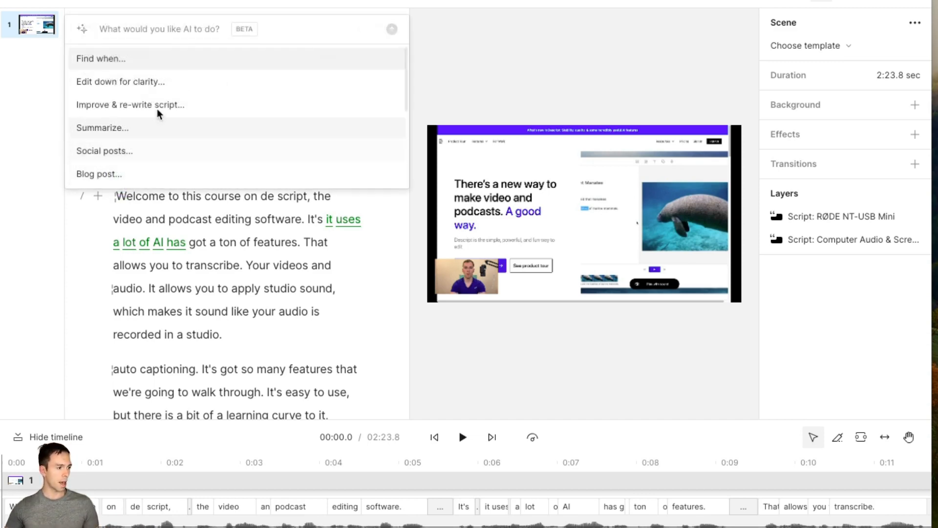
{"action": "left_click", "coordinate": [110, 127]}
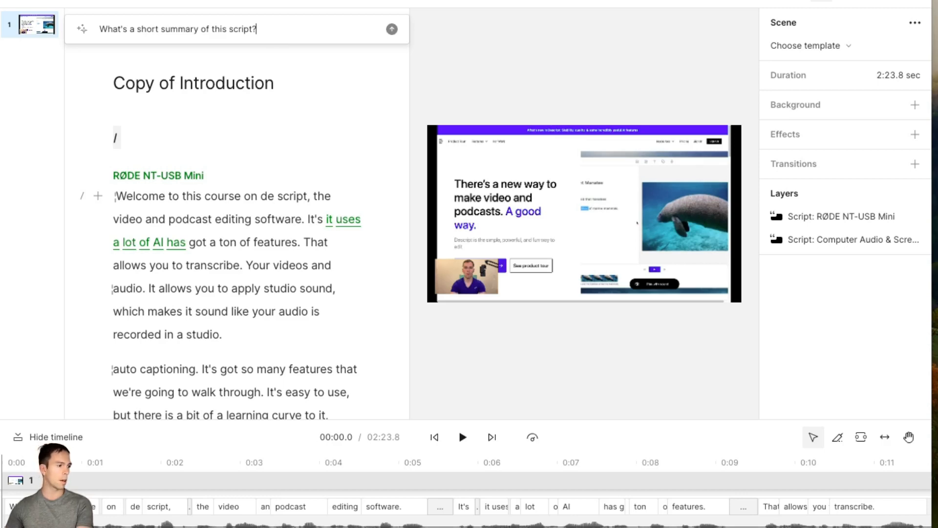
{"action": "key", "text": "Return"}
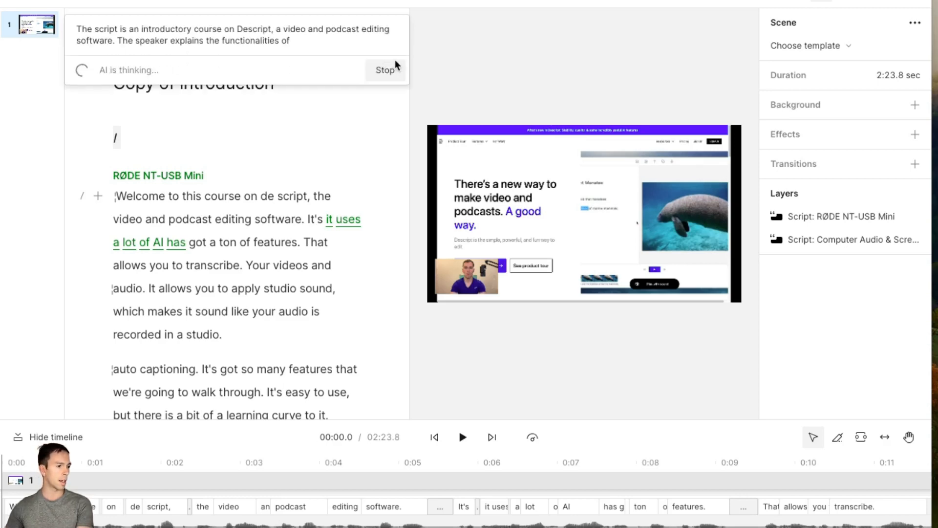
{"action": "left_click", "coordinate": [390, 85]}
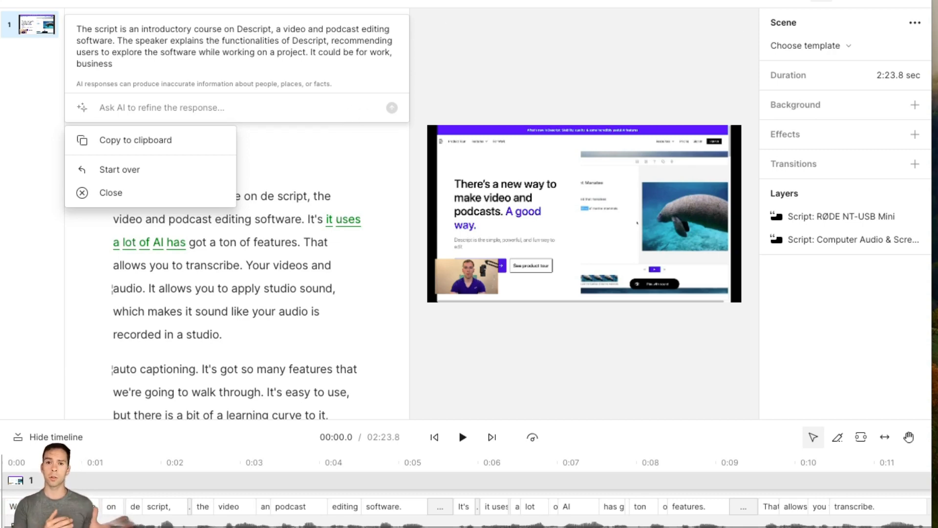
{"action": "key", "text": "Escape"}
{"action": "key", "text": "slash"}
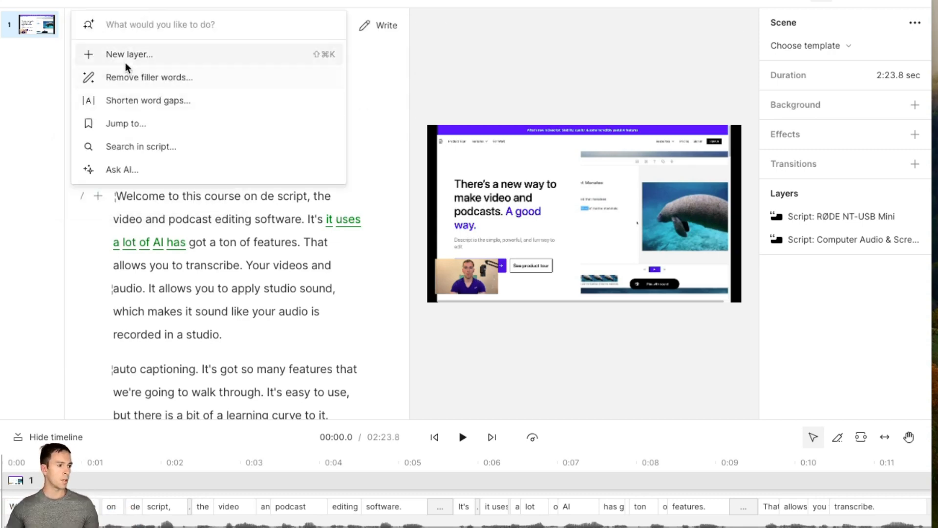